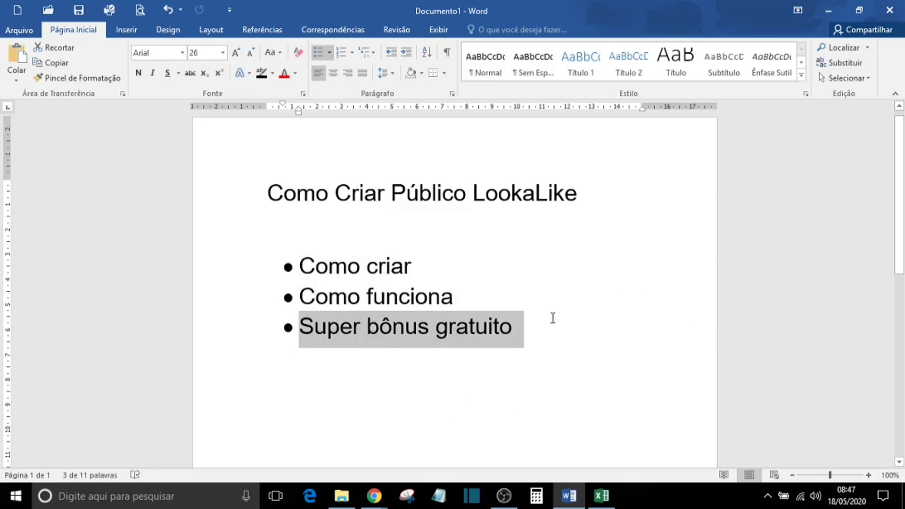
Step: Switch to Facebook Ads Manager in the browser and open its Públicos (audiences) page
key("alt+Tab")
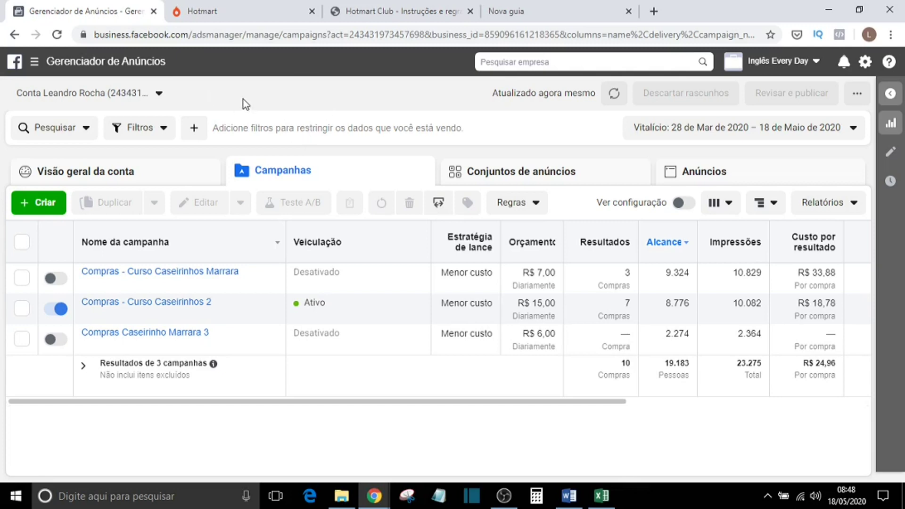
left_click(53, 64)
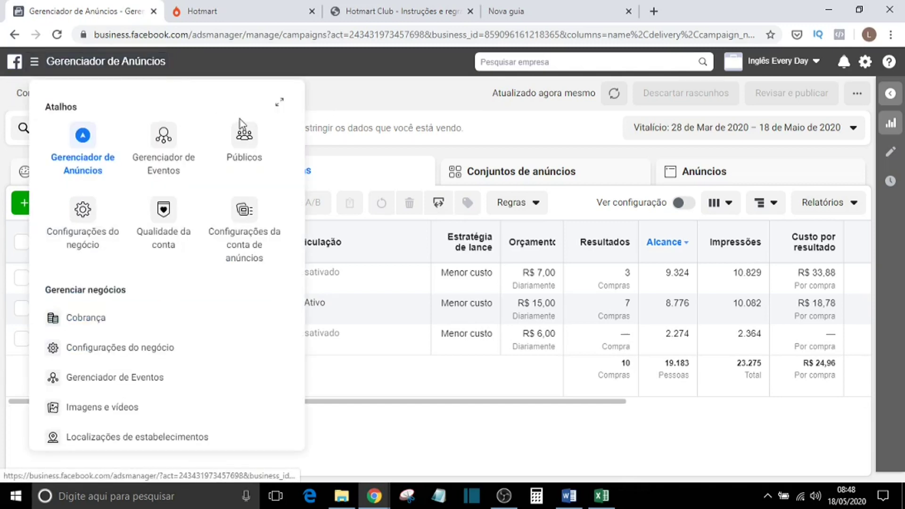
left_click(242, 133)
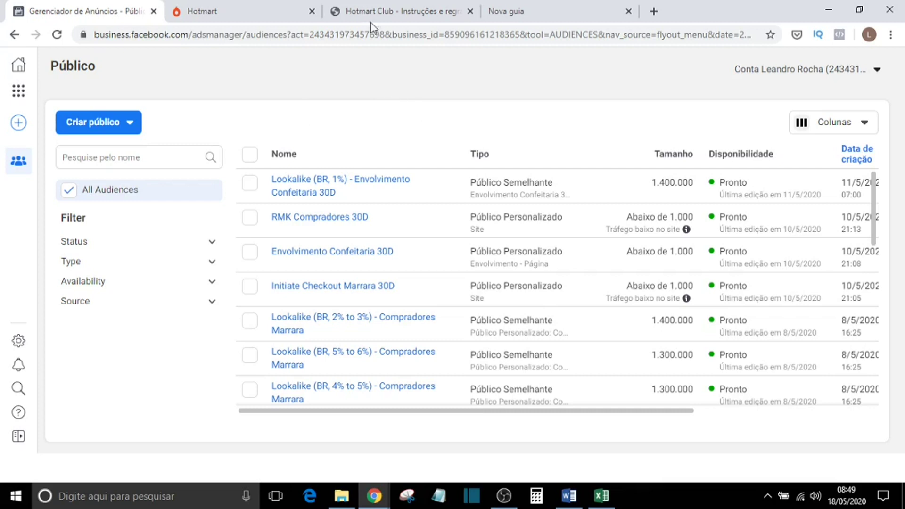
Step: View the downloadable files in the Hotmart Club lesson and the copied Email column in Excel's Lista de Compradores 2, returning to the audiences page
left_click(374, 11)
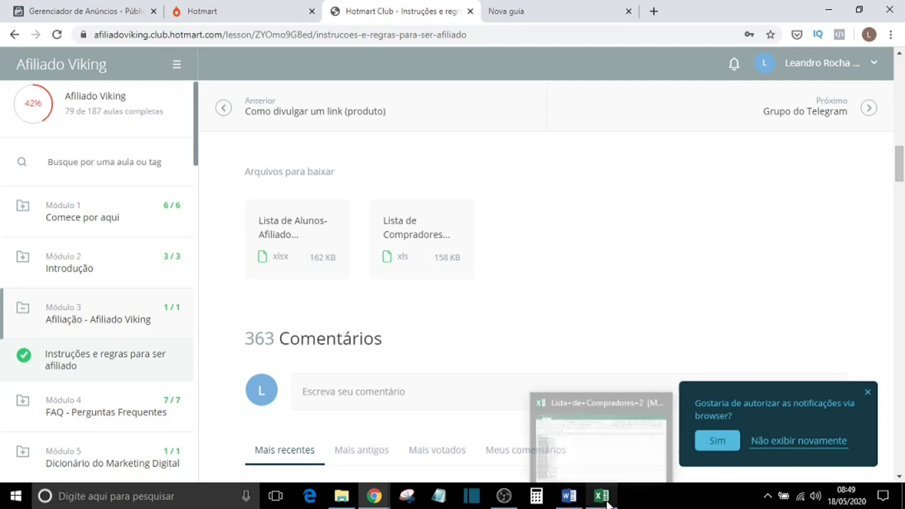
left_click(94, 10)
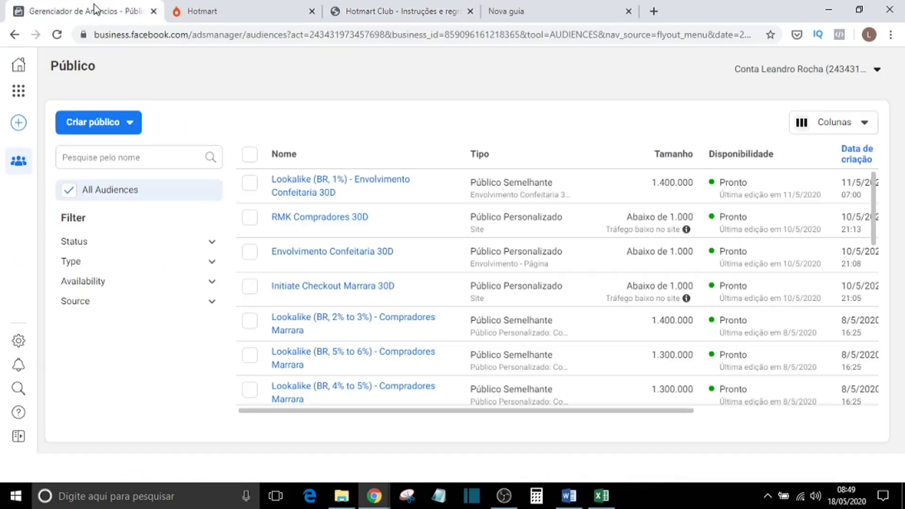
left_click(608, 503)
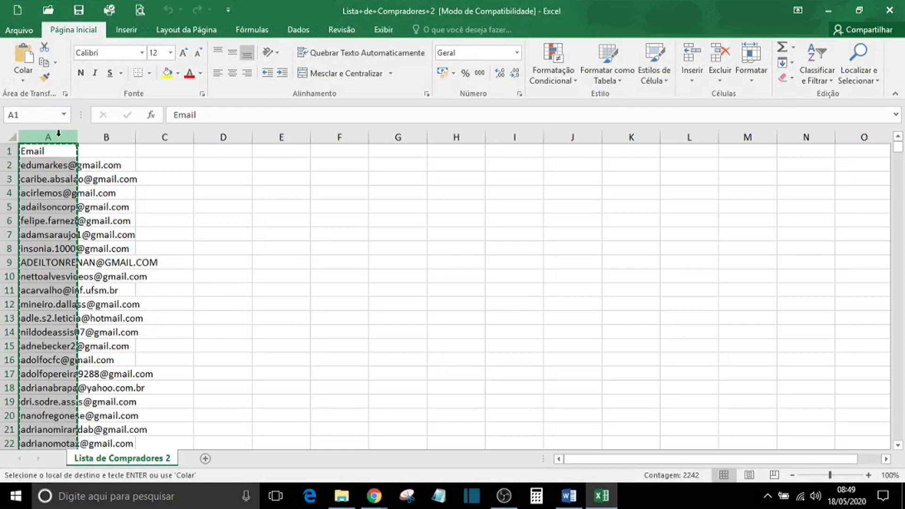
left_click(835, 9)
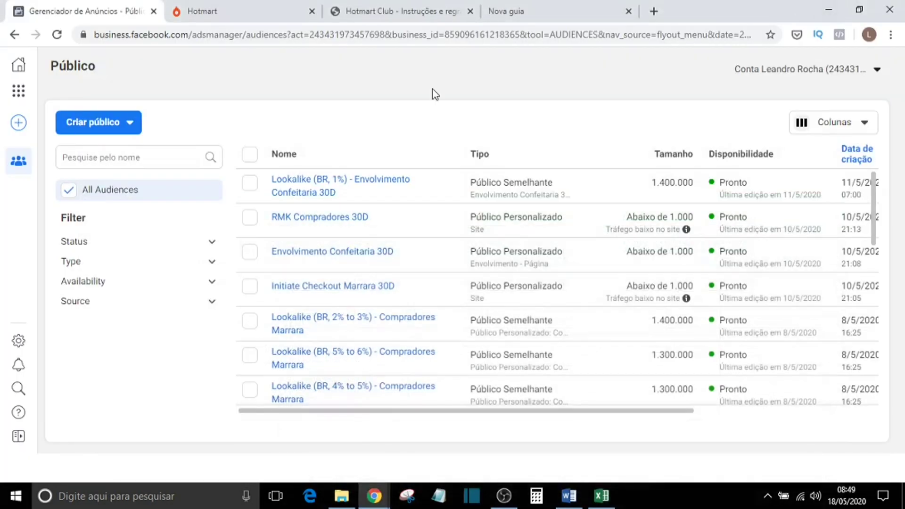
Step: Start a custom audience from a customer list, specifying that the list has no customer value column
left_click(125, 121)
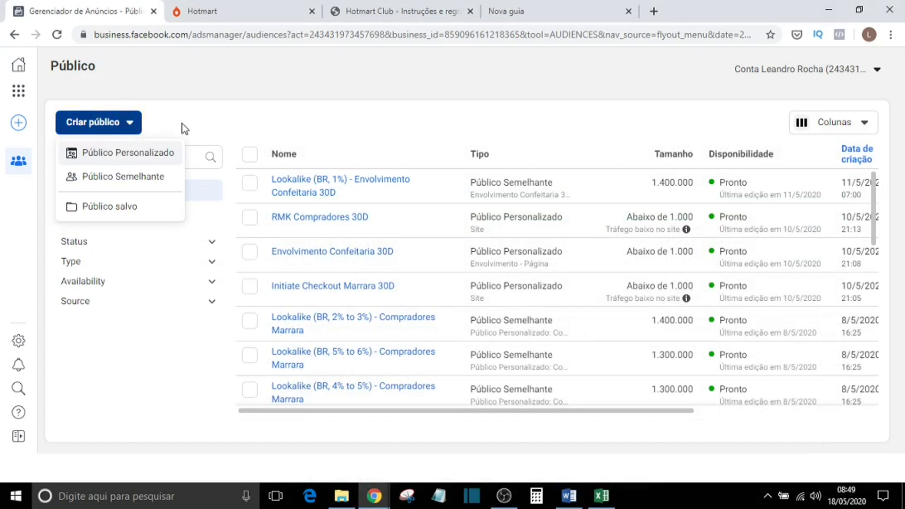
left_click(130, 157)
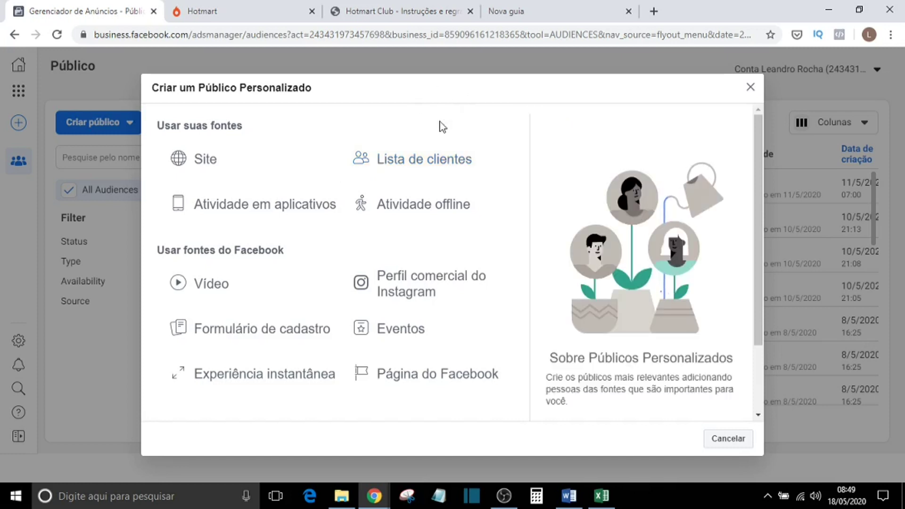
left_click(414, 168)
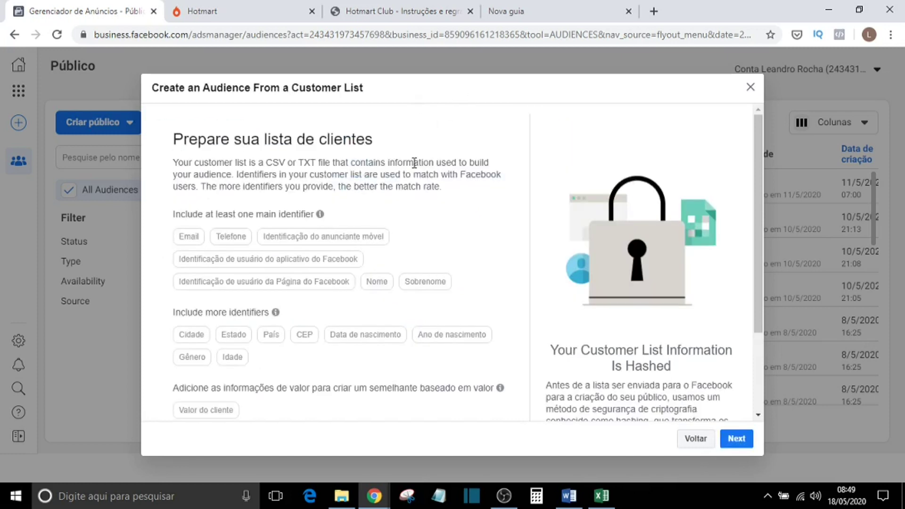
left_click(736, 440)
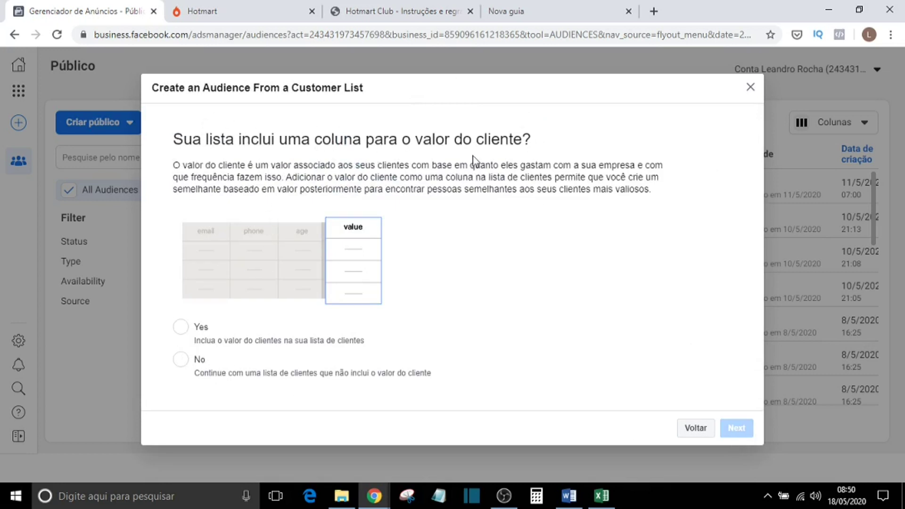
left_click(180, 359)
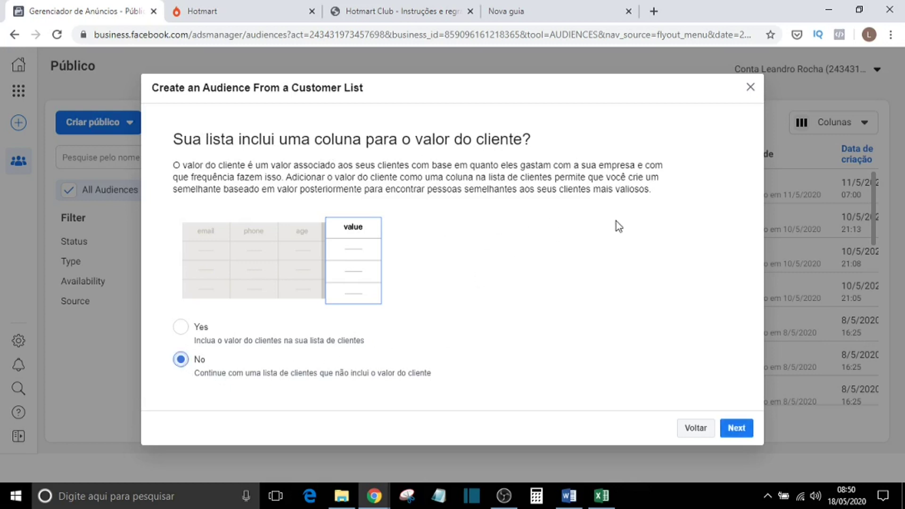
left_click(736, 427)
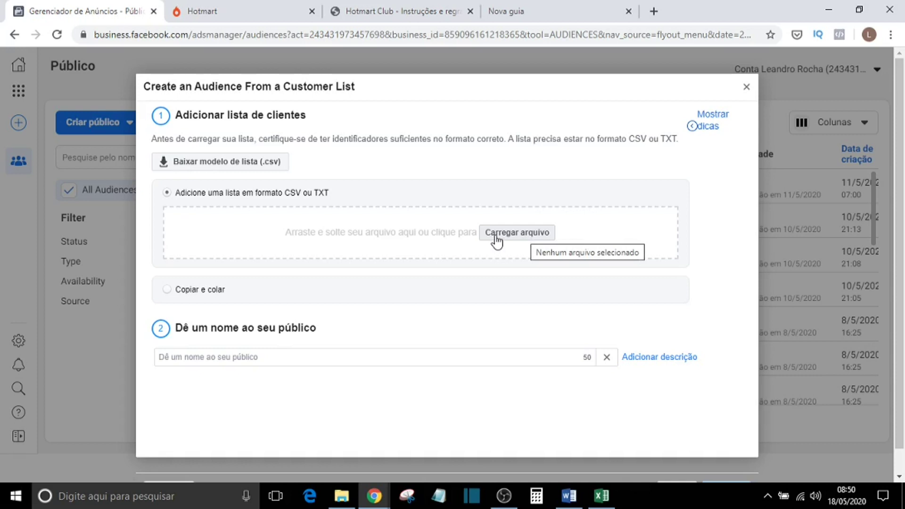
Step: Add the customer list by copy and paste, using the copied buyer e-mails, and check the source files in the Hotmart Club lesson
left_click(182, 297)
key("ctrl+v")
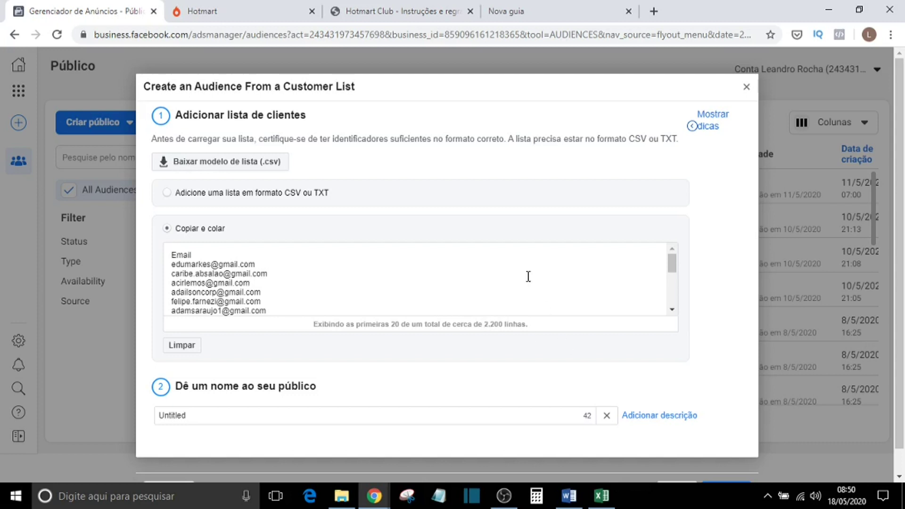
left_click(384, 10)
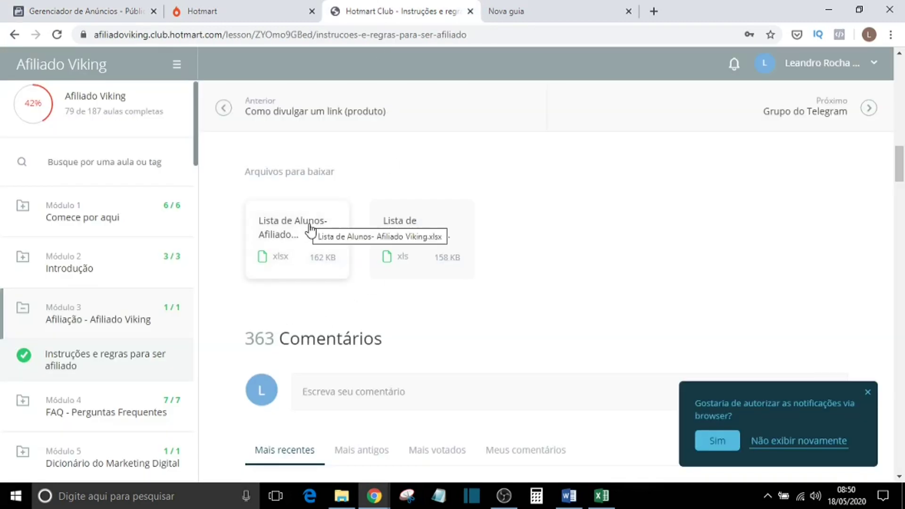
left_click(101, 6)
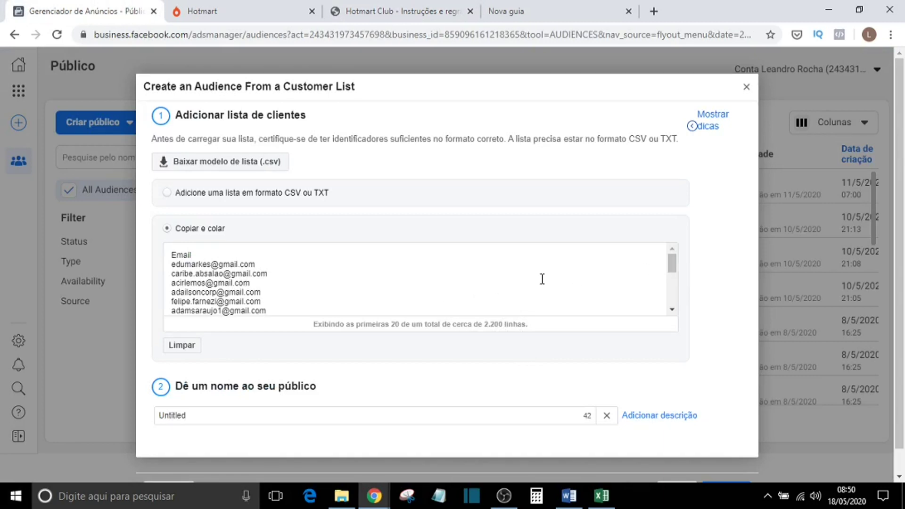
Step: Name the audience Compradores A.V, proceed with the Email column mapping, and upload and create it
scroll(816, 248, "down", 1)
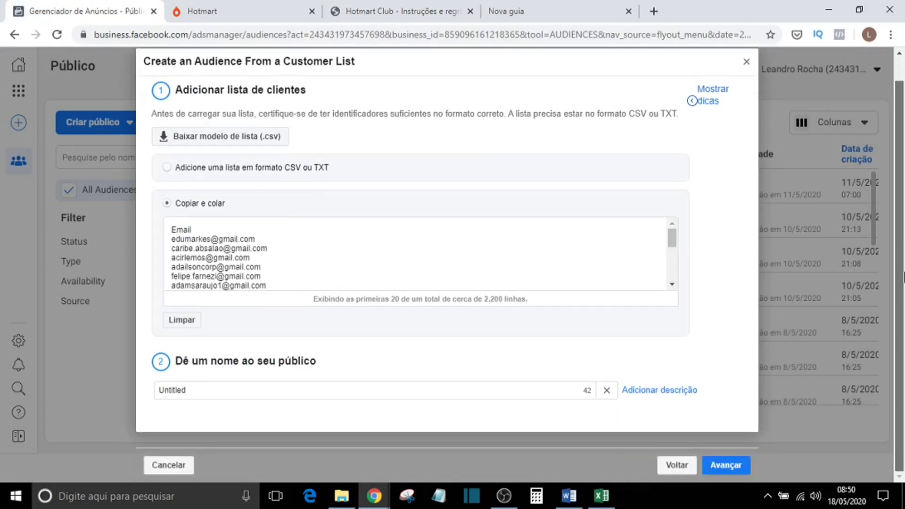
left_click(180, 390)
double_click(158, 389)
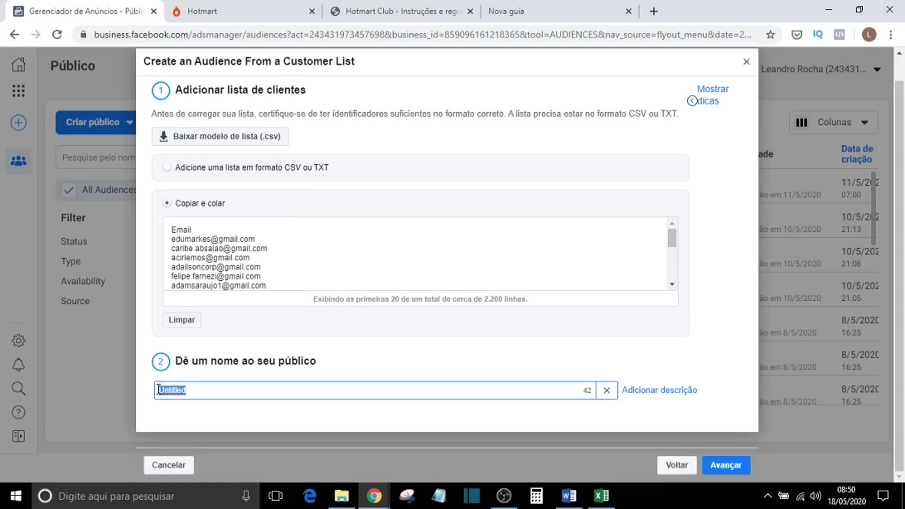
type("Compradores")
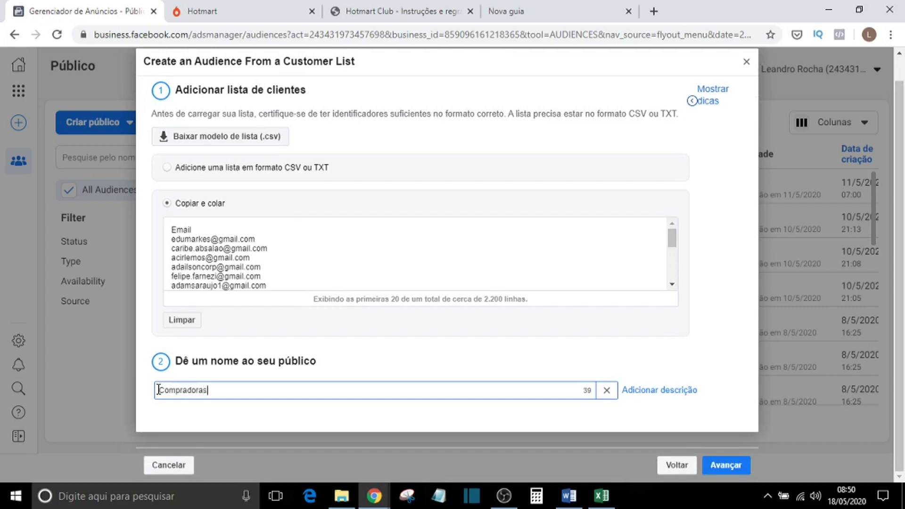
key("BackSpace")
key("BackSpace")
type("es a")
left_click(722, 466)
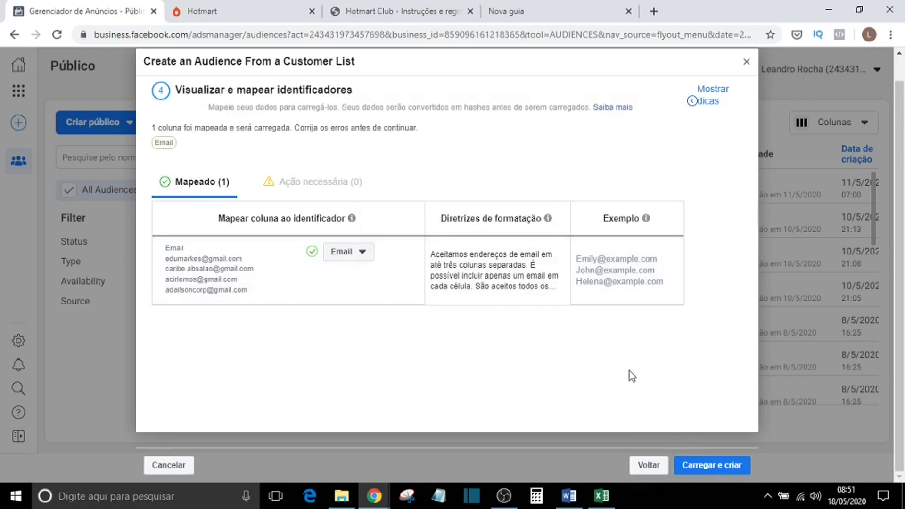
left_click(721, 465)
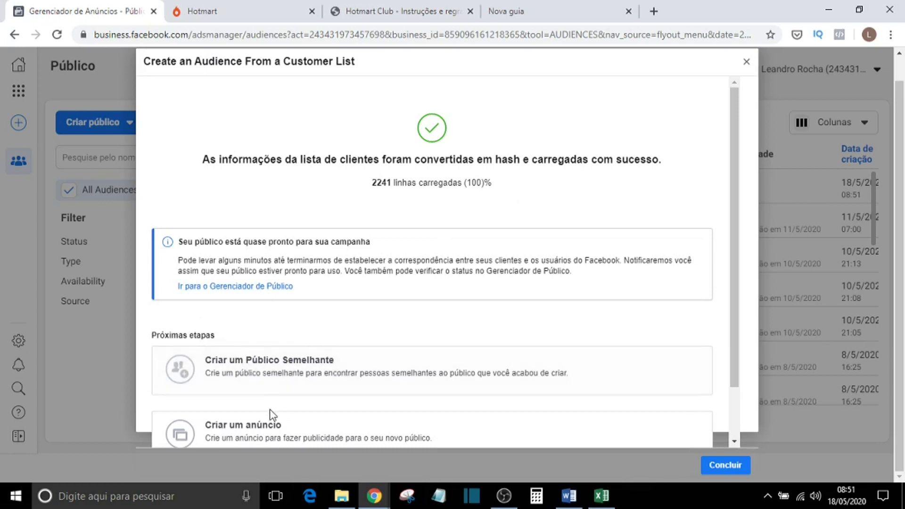
Step: Start a lookalike audience from the new Compradores A.V audience and set its location to Brasil
left_click(343, 376)
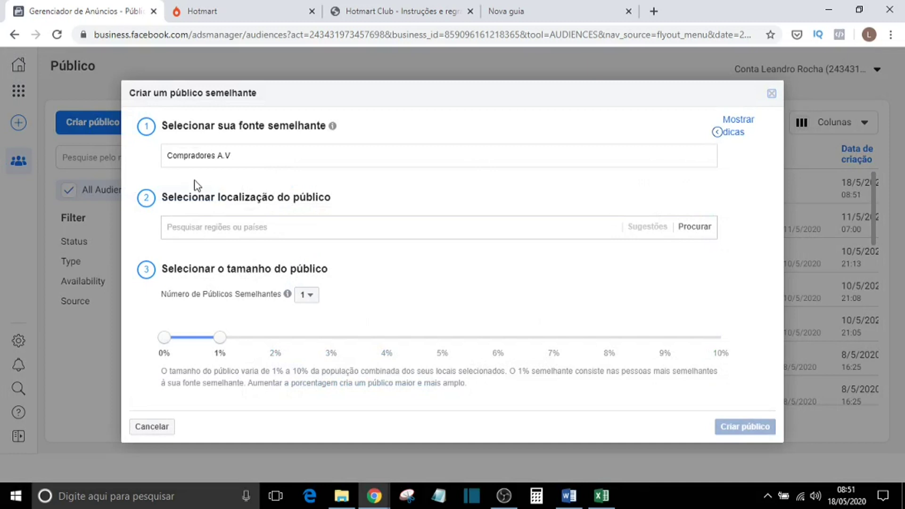
left_click(207, 231)
type("braq")
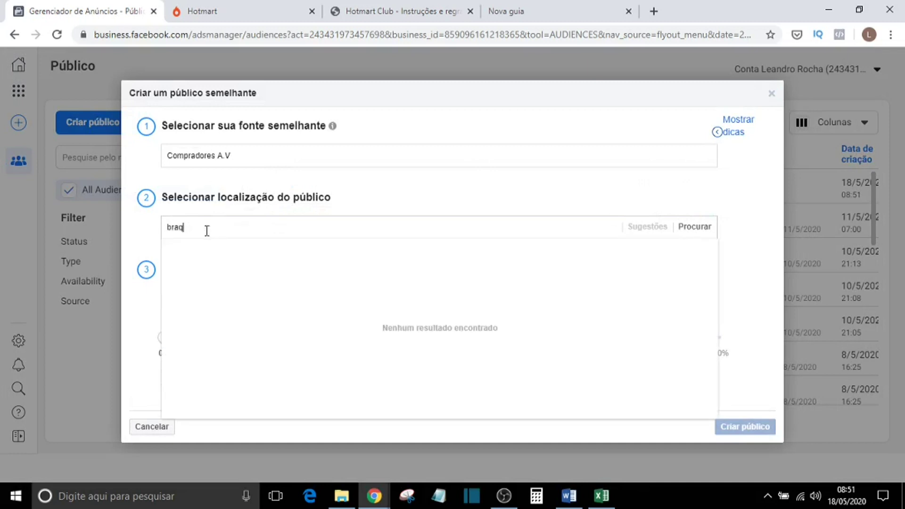
type("sisil")
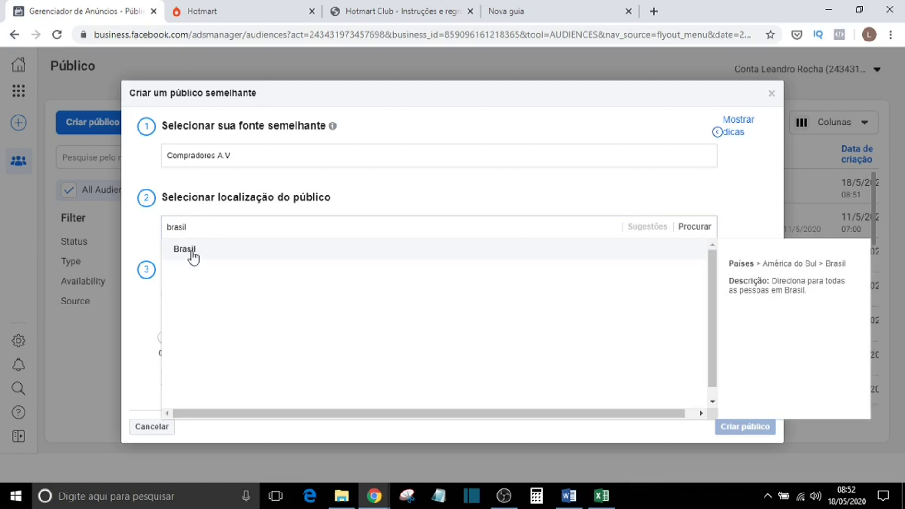
left_click(189, 249)
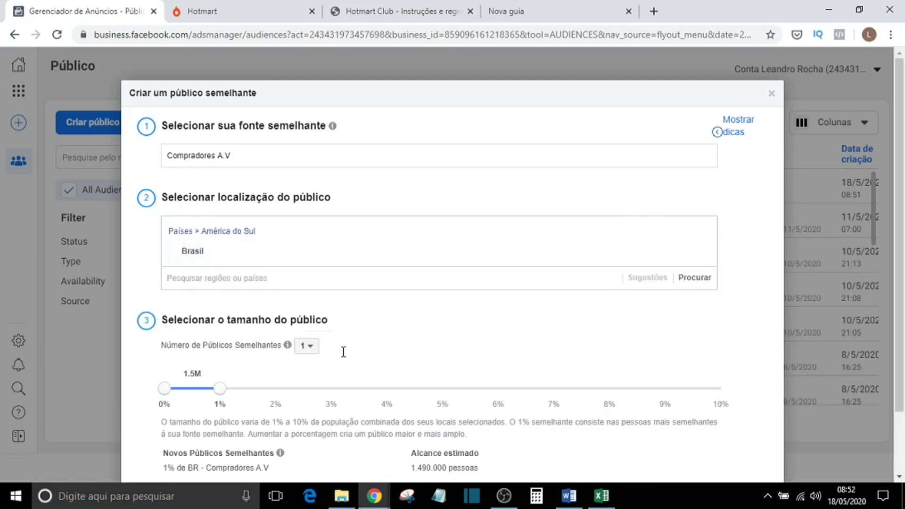
Step: Try setting the number of lookalike audiences to 6
scroll(448, 345, "down", 2)
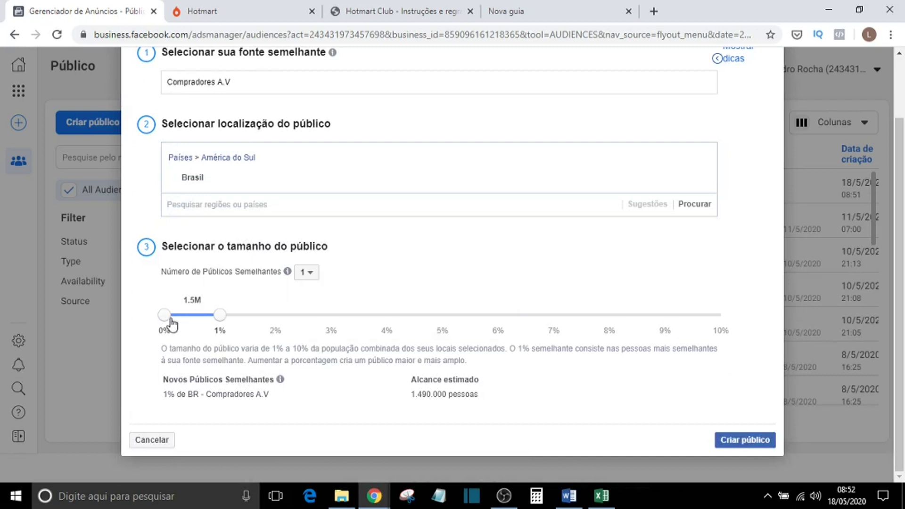
mouse_move(220, 315)
left_mouse_down()
mouse_move(268, 322)
mouse_move(213, 317)
left_mouse_up()
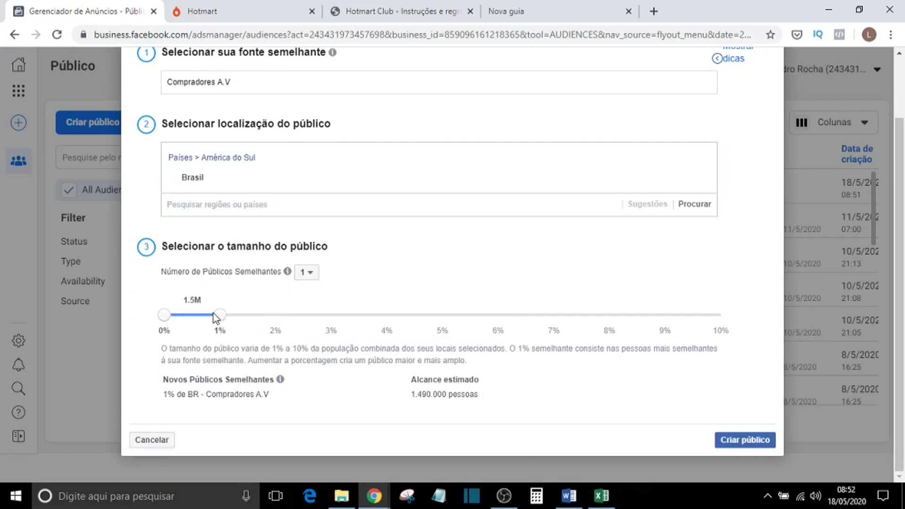
left_click(311, 274)
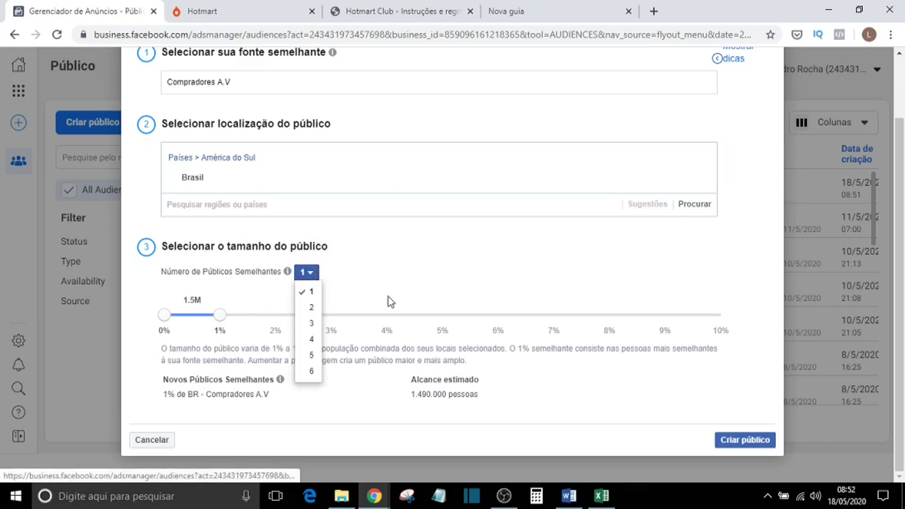
left_click(312, 372)
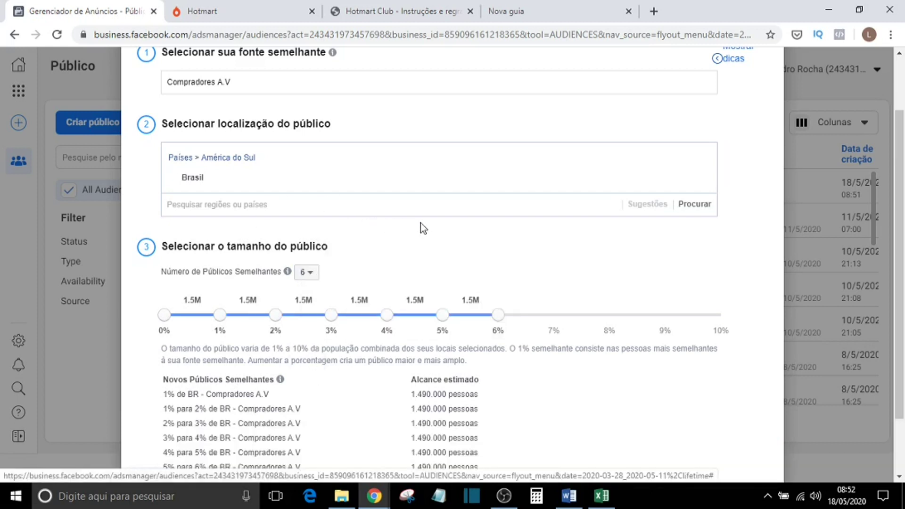
Step: Try 2 lookalike audiences, highlight their estimated reach, and return the number of lookalike audiences to 1
left_click(309, 274)
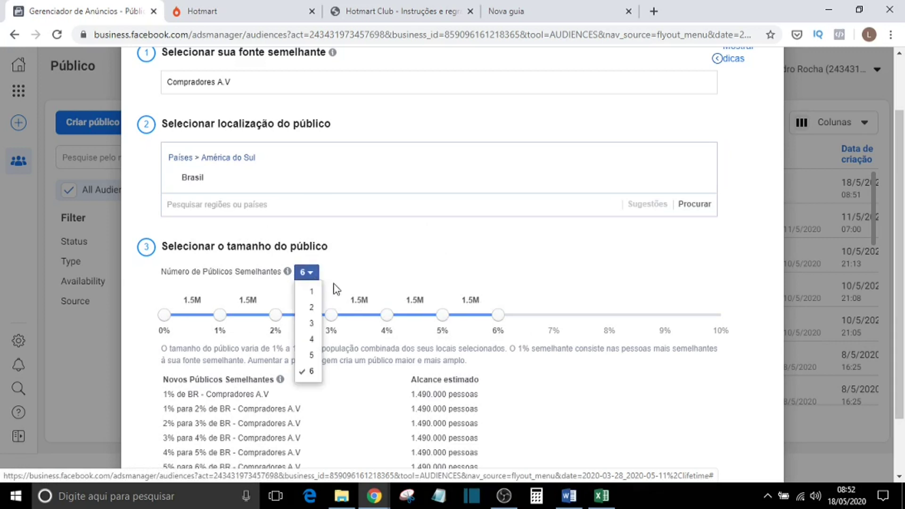
left_click(311, 307)
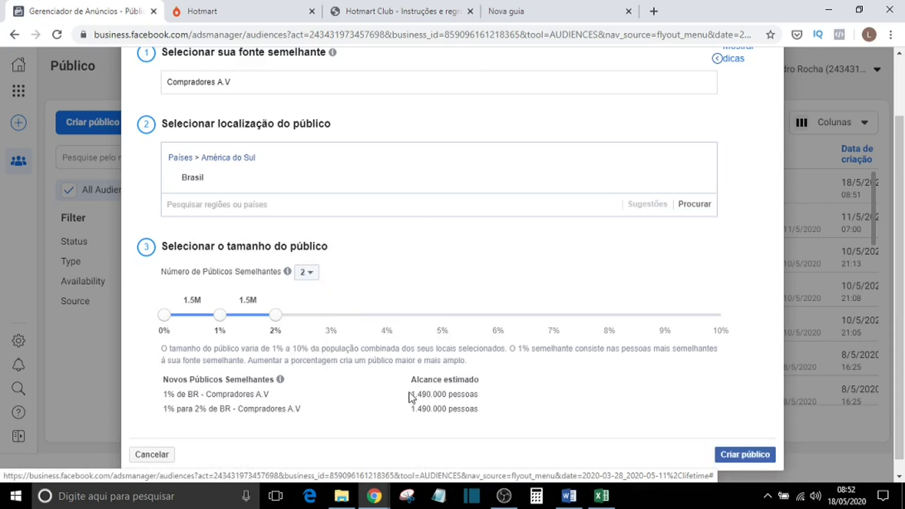
left_click_drag(410, 395, 482, 414)
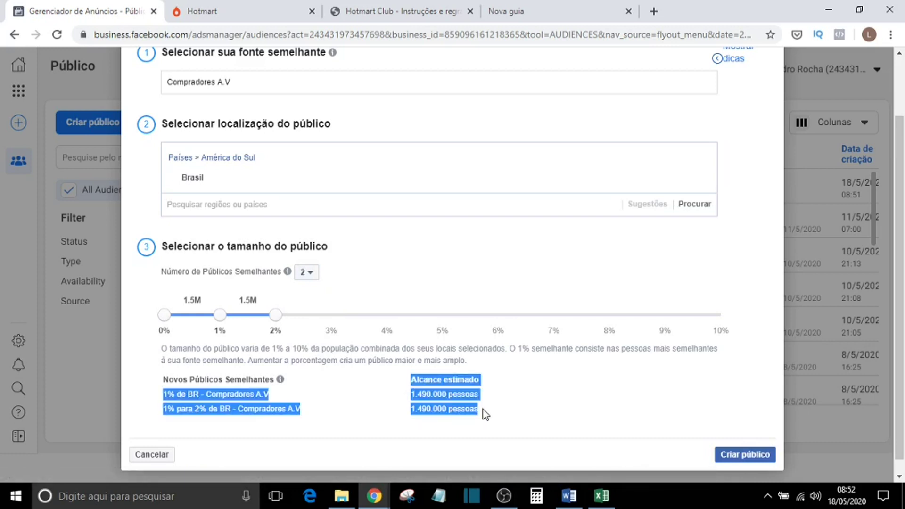
left_click(486, 415)
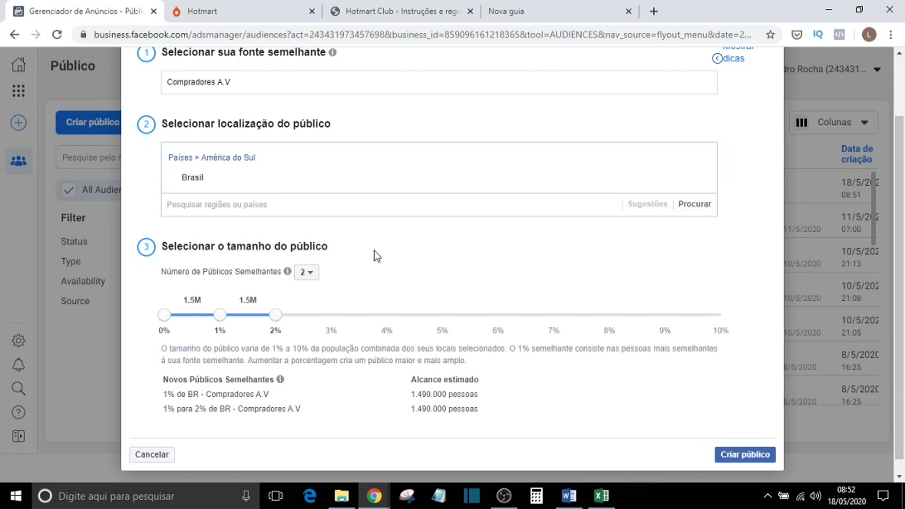
left_click(312, 274)
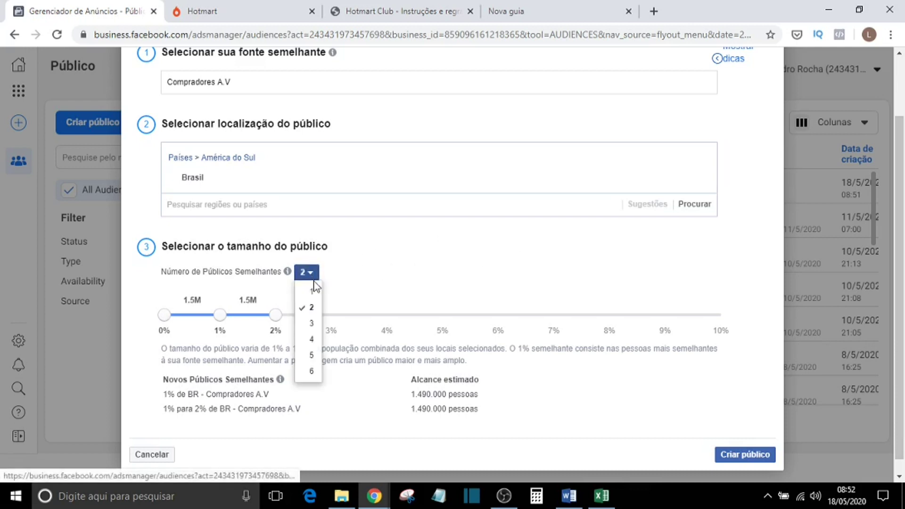
left_click(312, 290)
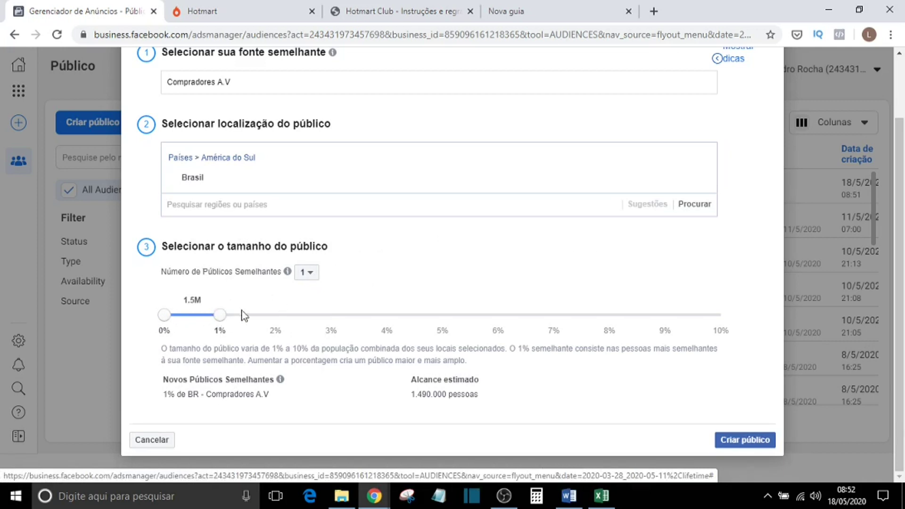
Step: Create the 1% Brasil lookalike audience from Compradores A.V
left_click(747, 439)
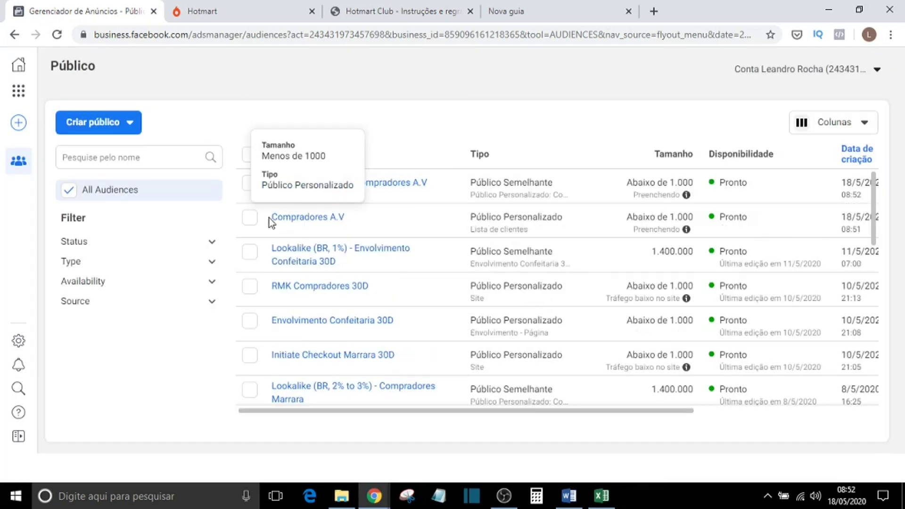
Step: Point out the Compradores A.V audience and its 1% lookalike in the audience list, clearing each selection again
left_click(248, 218)
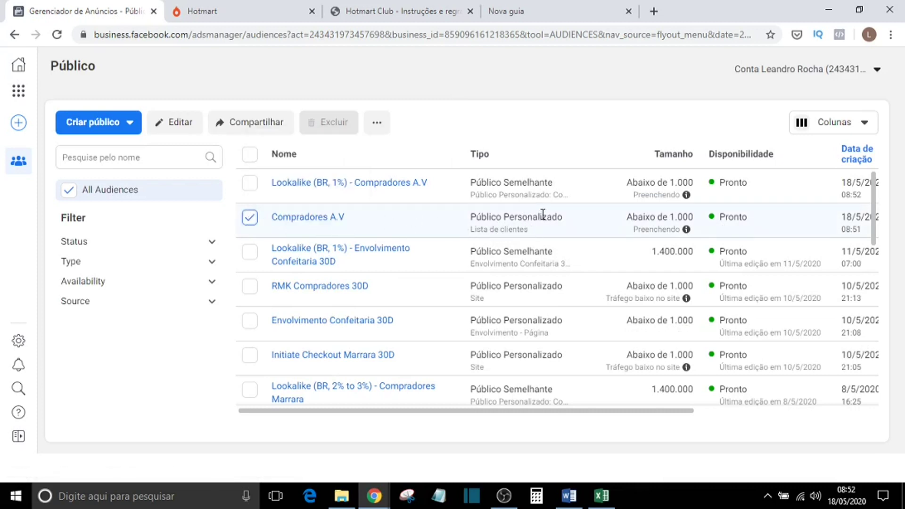
left_click(250, 218)
left_click(250, 183)
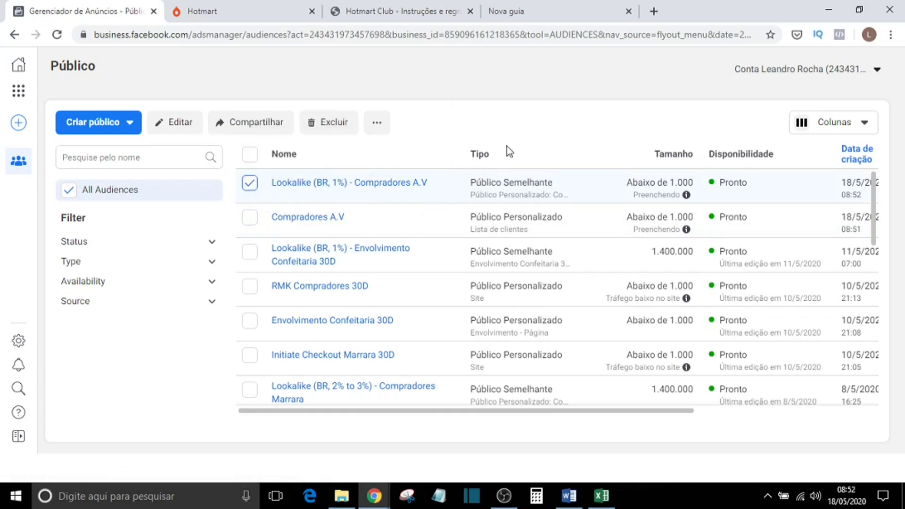
left_click(250, 183)
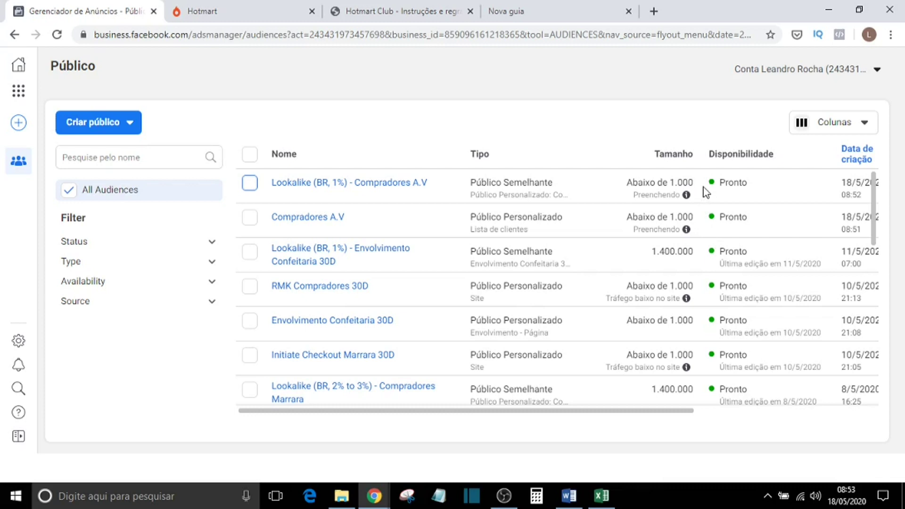
left_click(251, 188)
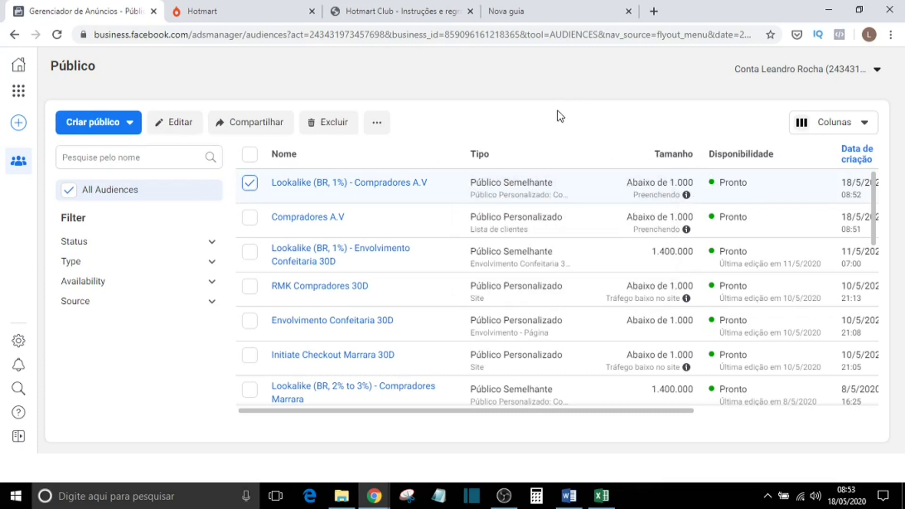
left_click(250, 184)
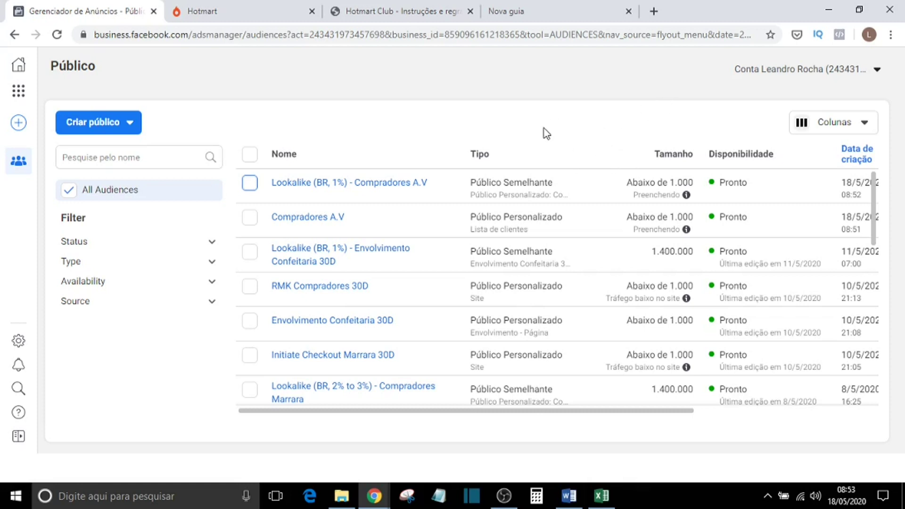
Step: View the custom audience setup based on a Página do Facebook source and close it without creating an audience
left_click(129, 122)
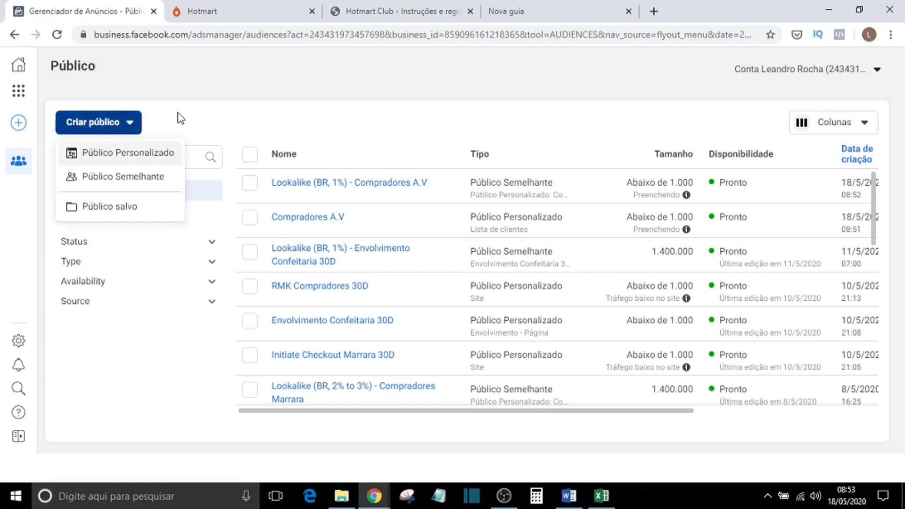
left_click(155, 153)
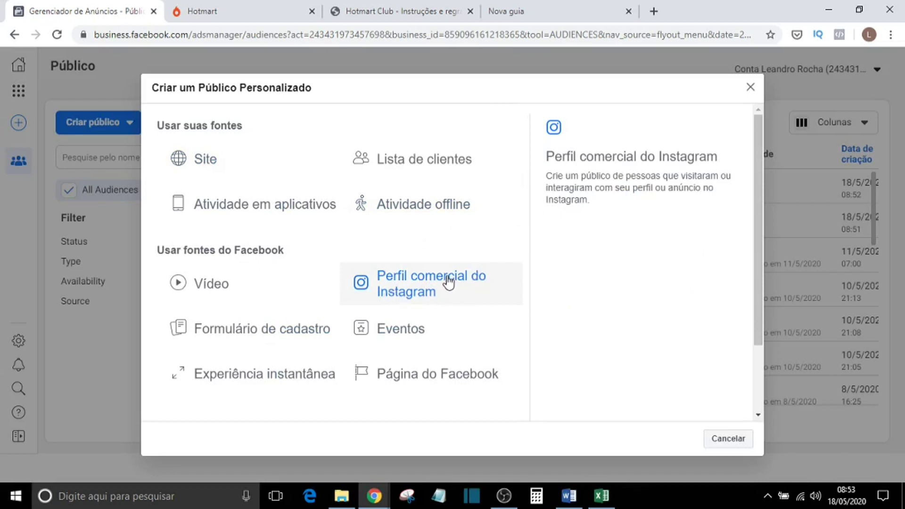
left_click(430, 377)
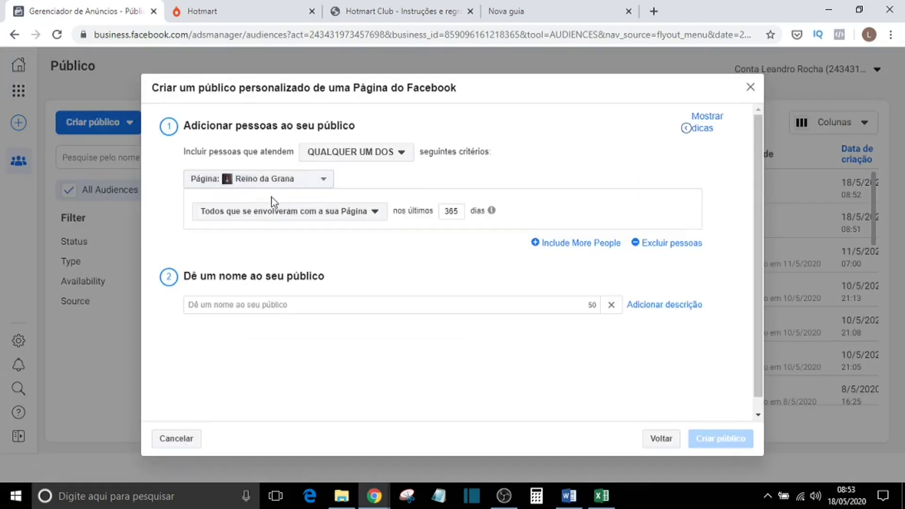
left_click(749, 88)
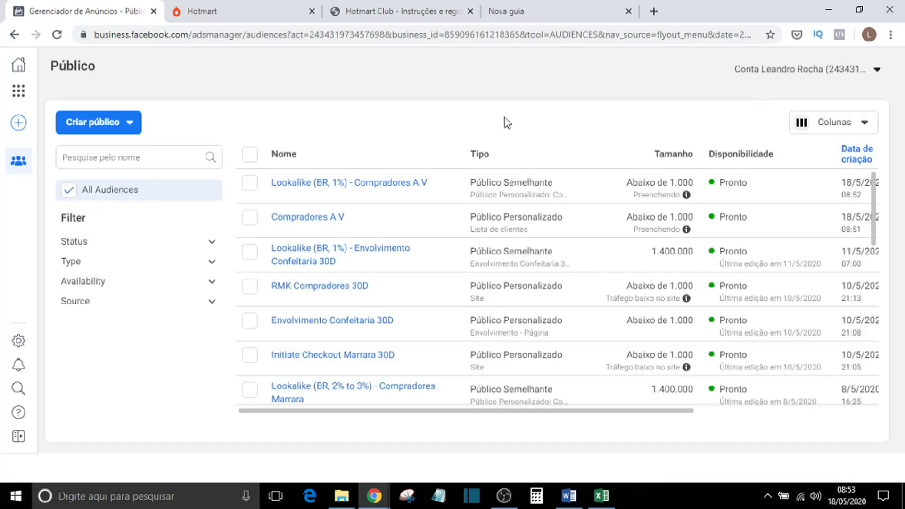
Step: Review the source options for a new custom audience, such as Site and Vídeo, and return to the audience list
left_click(112, 129)
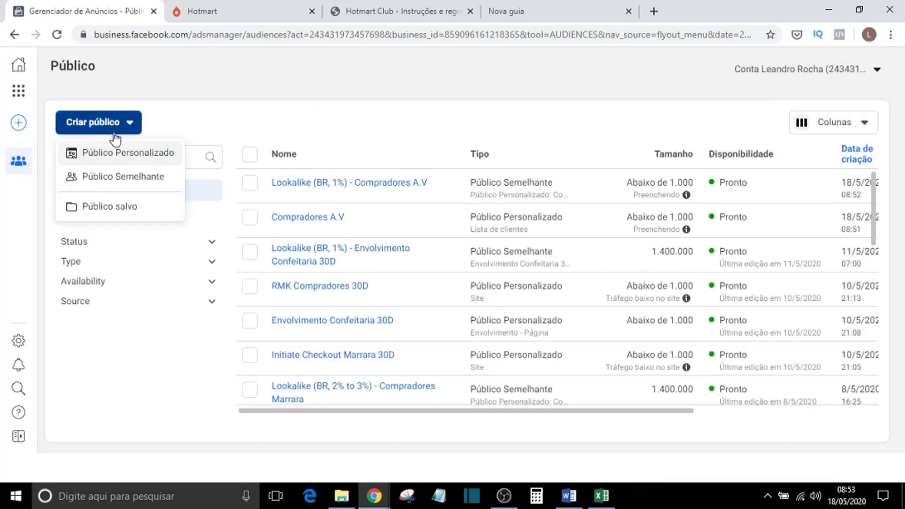
left_click(125, 153)
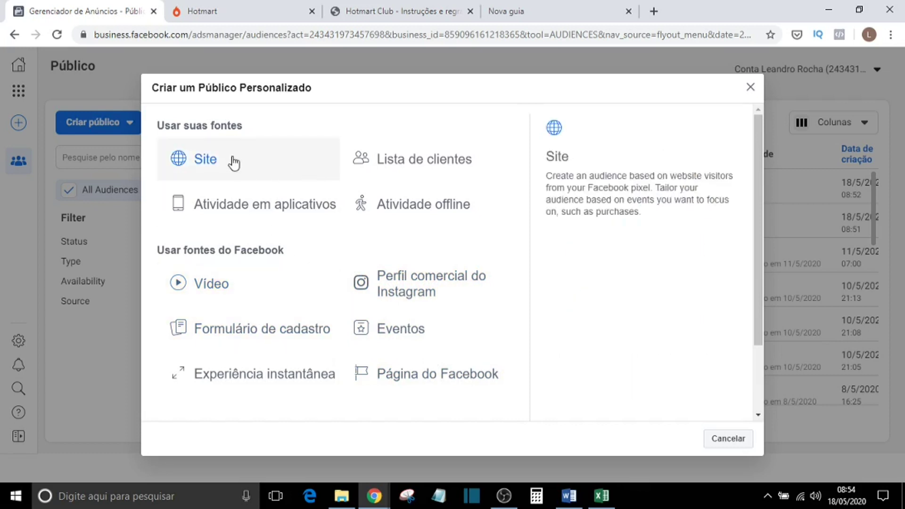
left_click(750, 88)
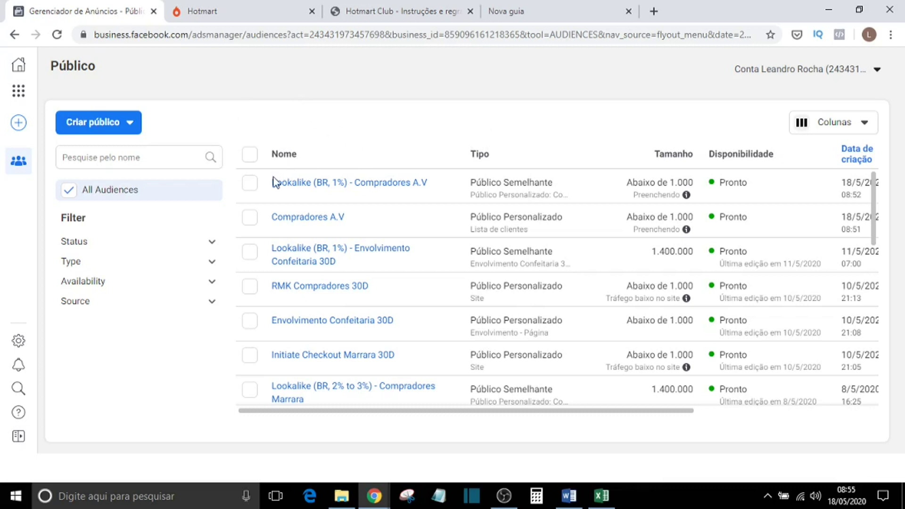
mouse_move(275, 183)
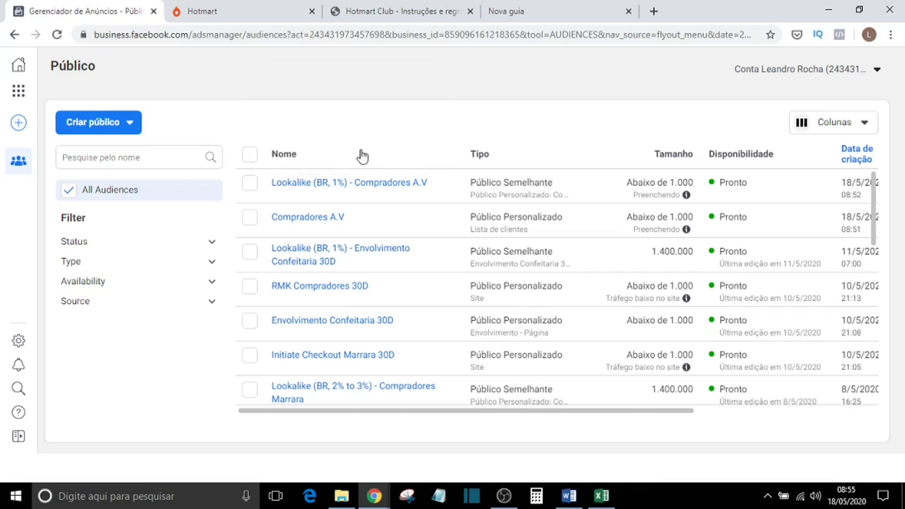